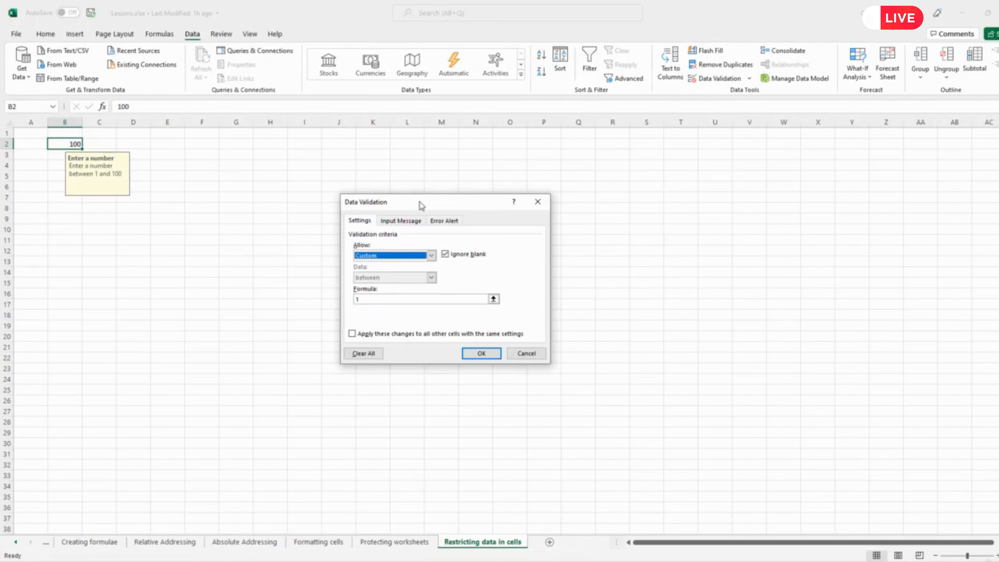
Close the data validation settings of cell B2 without changing them, and clear the cell's value.
click(432, 255)
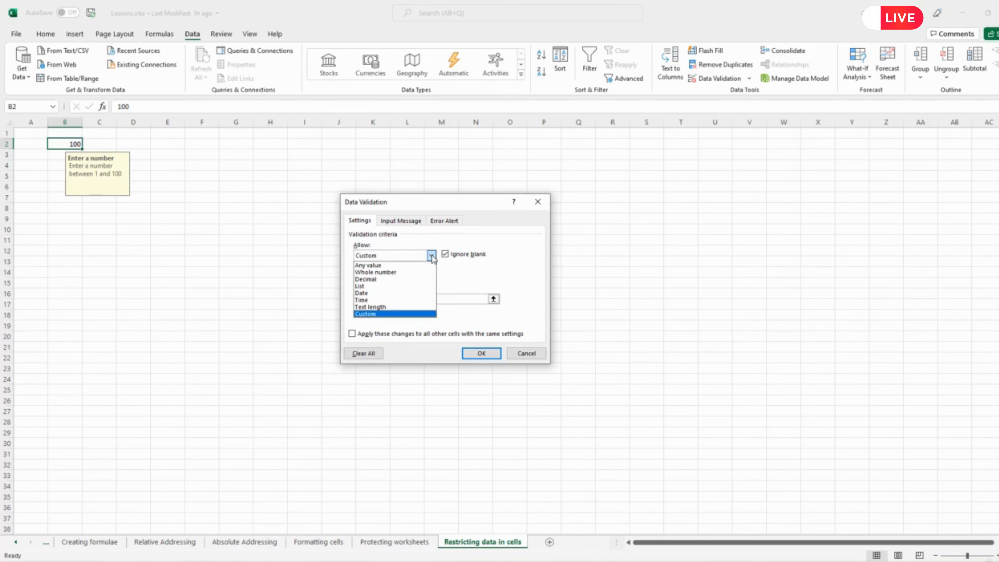
click(525, 353)
click(525, 353)
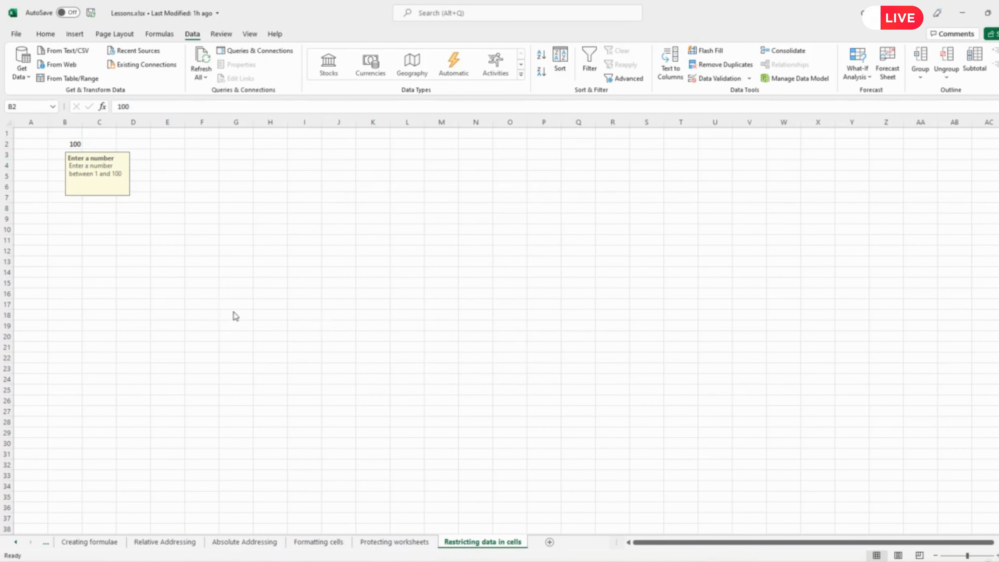
click(74, 140)
key(Delete)
click(205, 231)
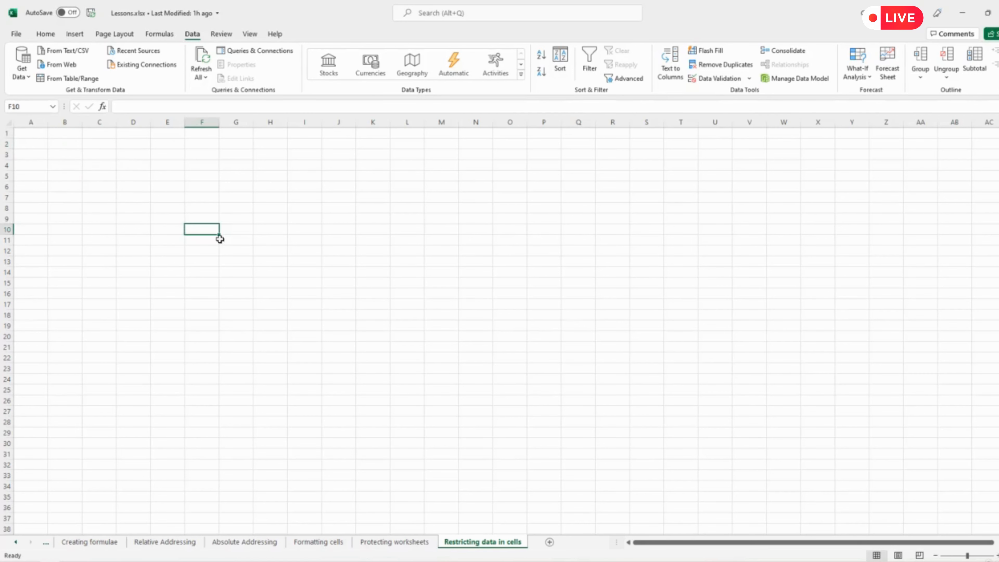
click(203, 178)
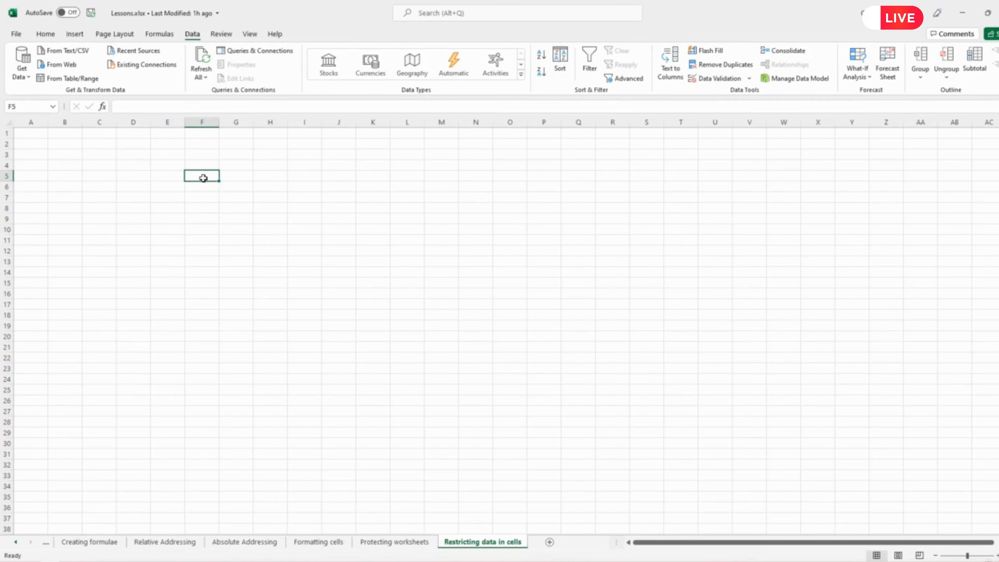
click(721, 83)
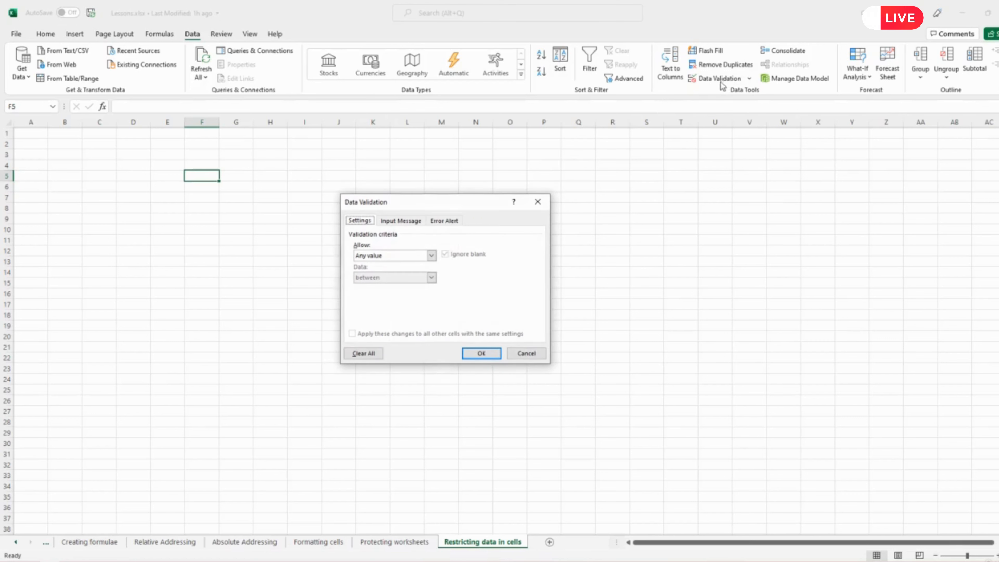
click(431, 256)
click(365, 287)
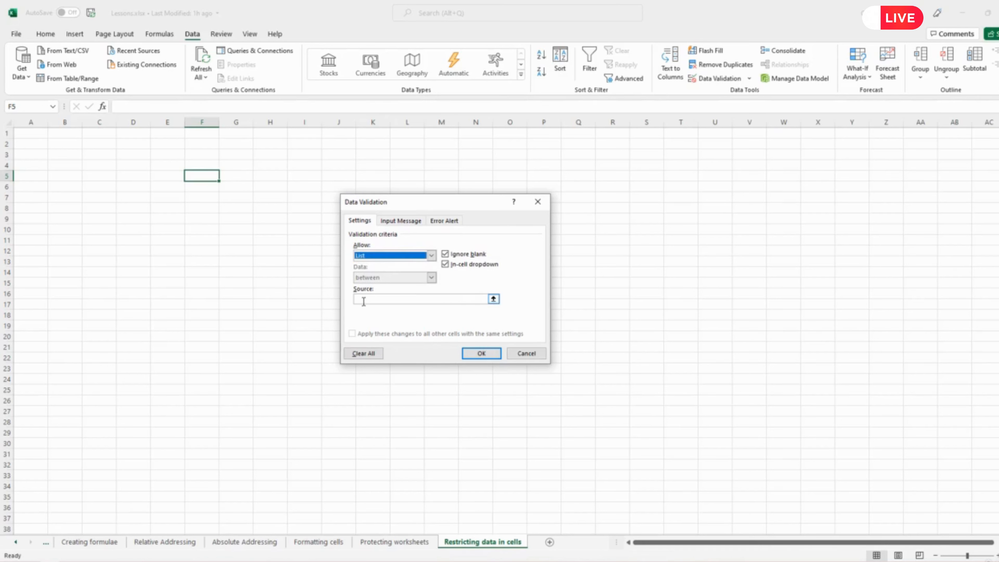
click(526, 353)
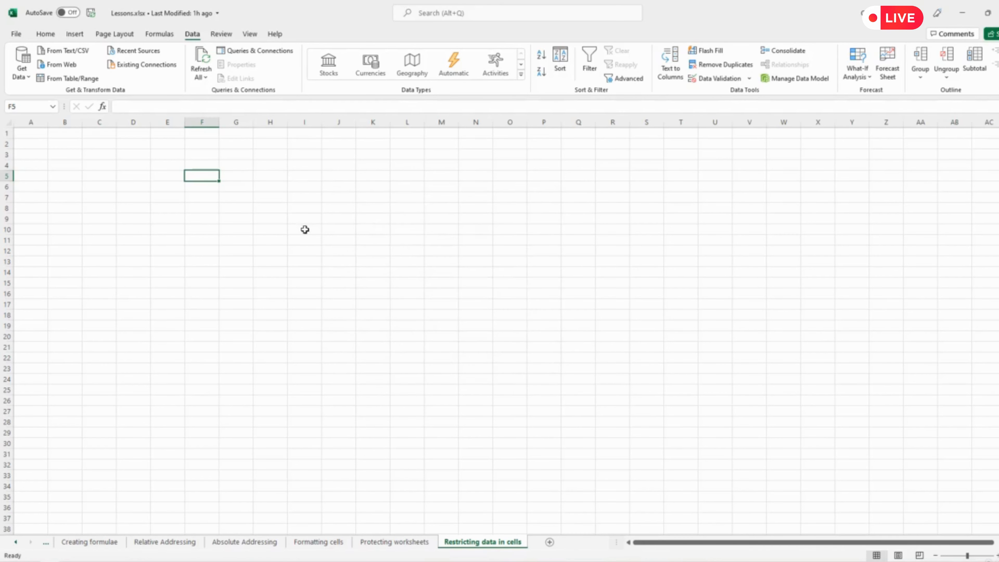
Enter the numbers 1 to 10 down column J, one per cell, in J5 through J14.
click(333, 176)
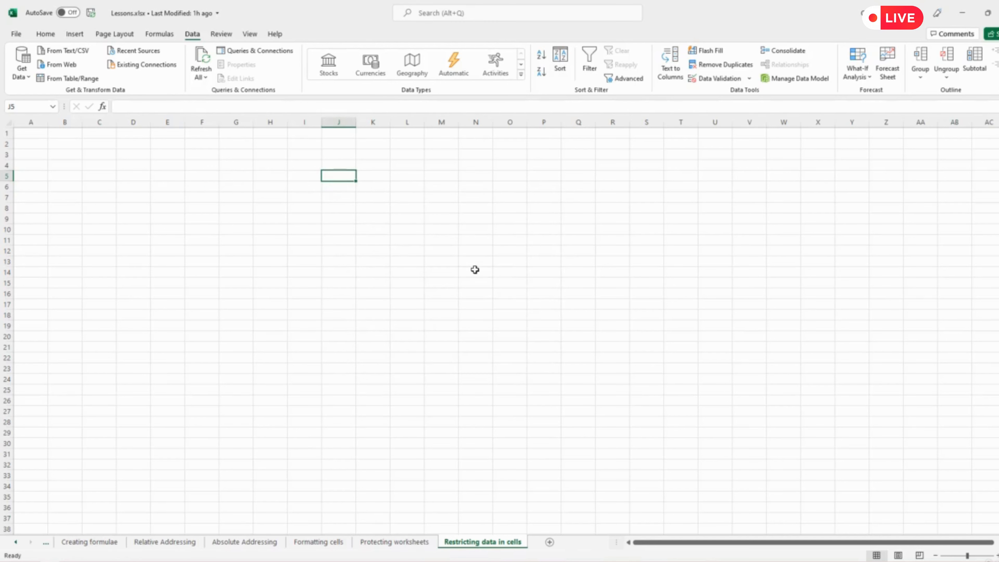
text(1 2 3 4 5 6)
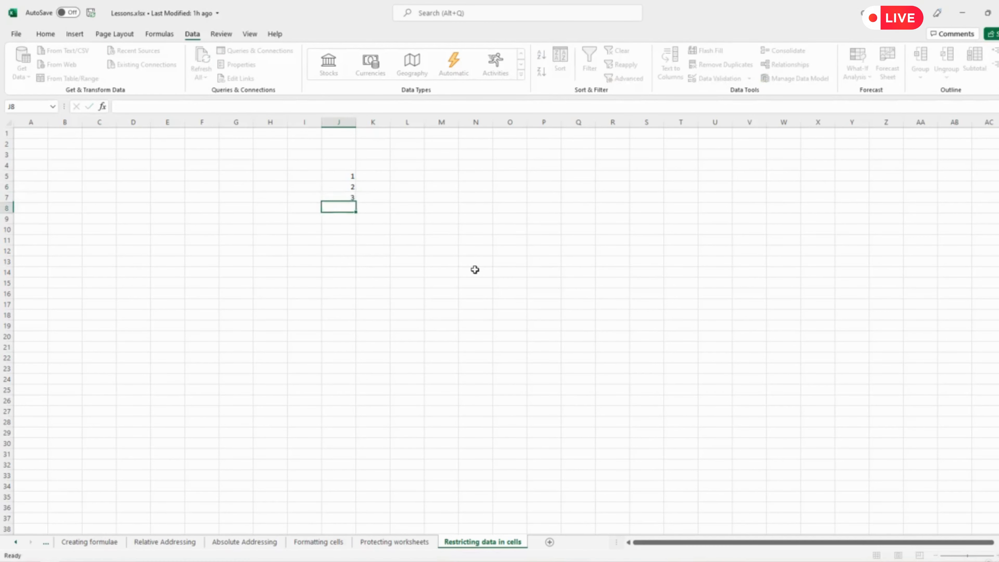
key(Return)
text(7)
key(Return)
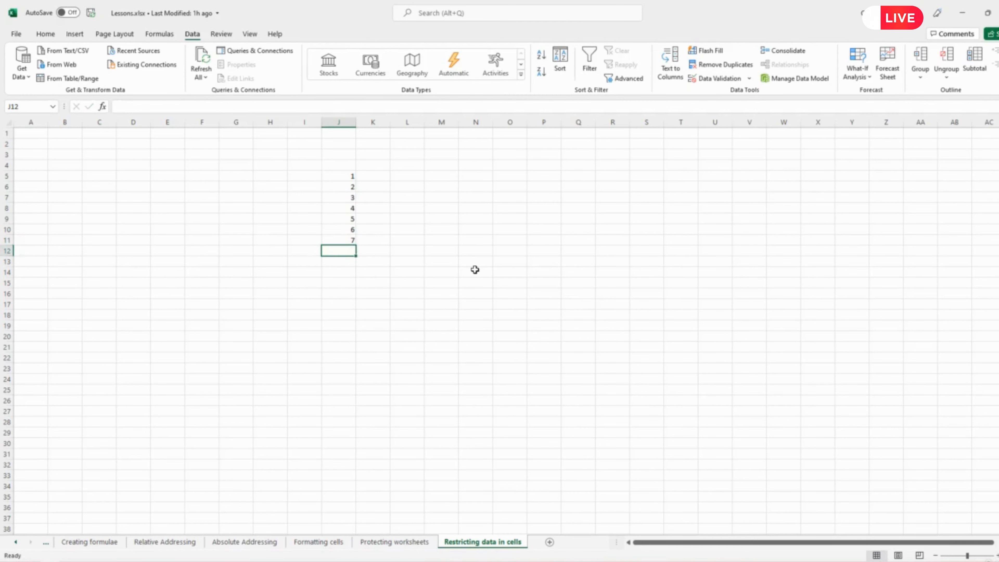
text(8)
key(Return)
text(9)
key(Return)
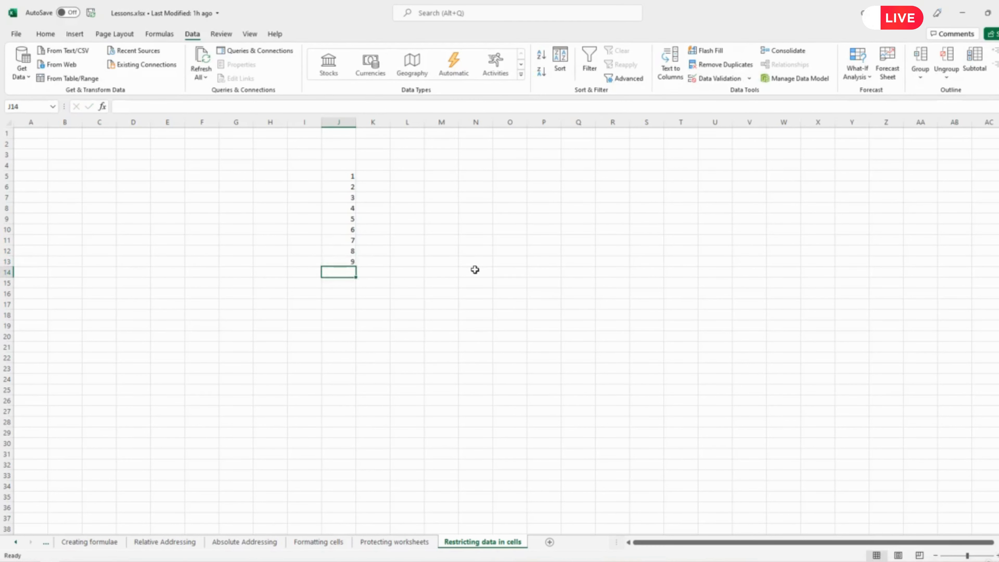
text(10)
key(Return)
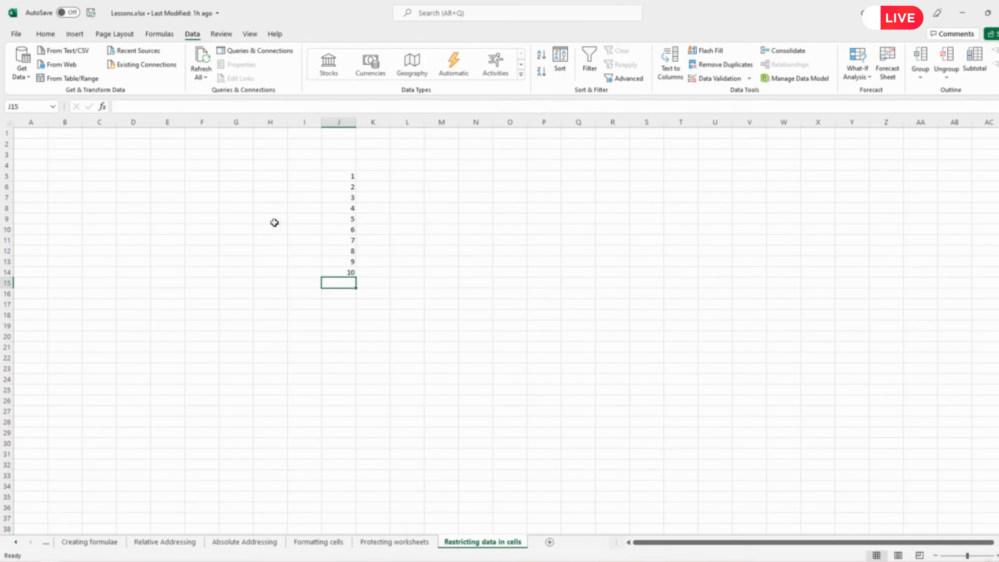
Apply data validation to cell G5 that allows a List with the source =$J$5:$J$14.
click(233, 178)
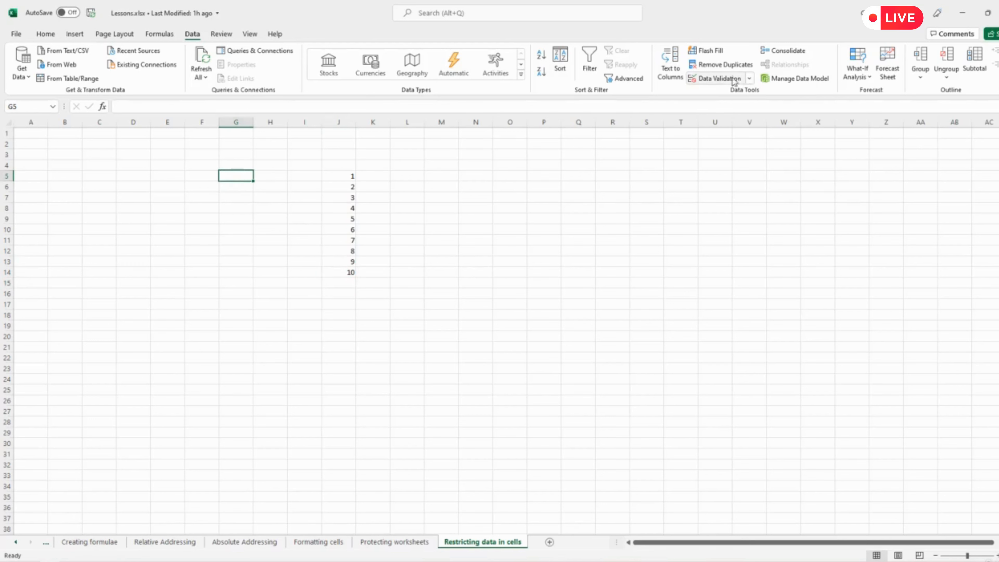
click(723, 79)
click(432, 255)
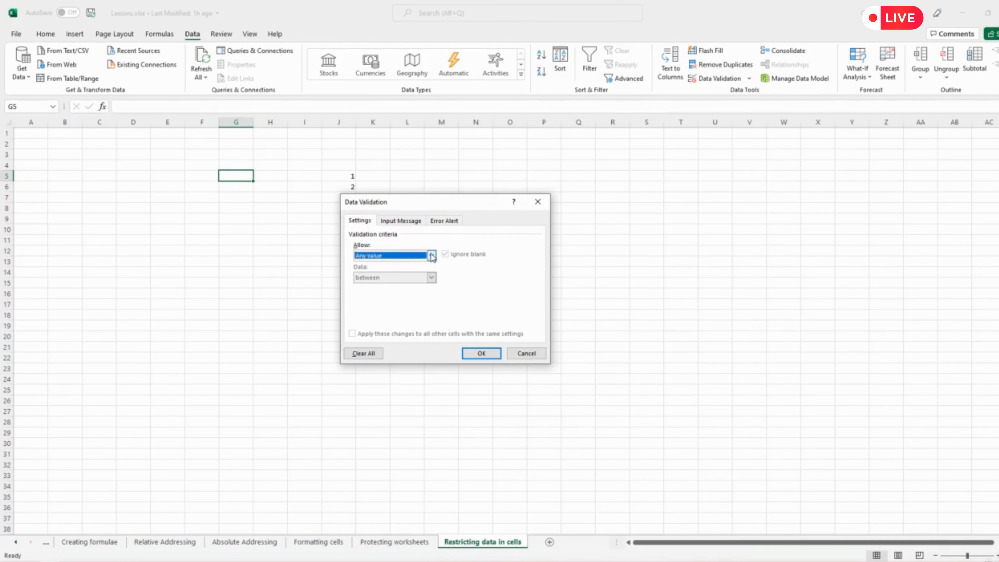
click(359, 284)
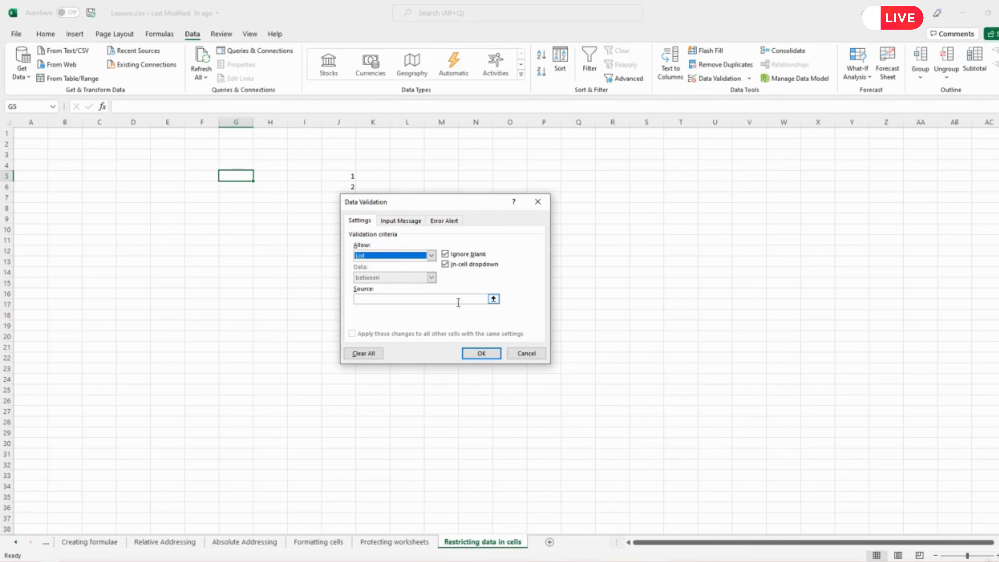
click(494, 299)
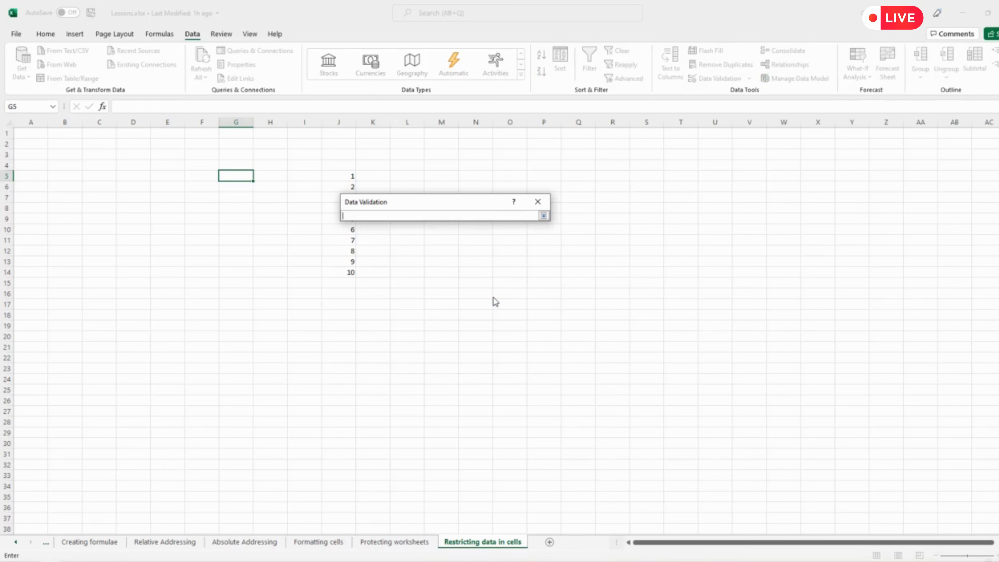
drag(345, 177, 350, 272)
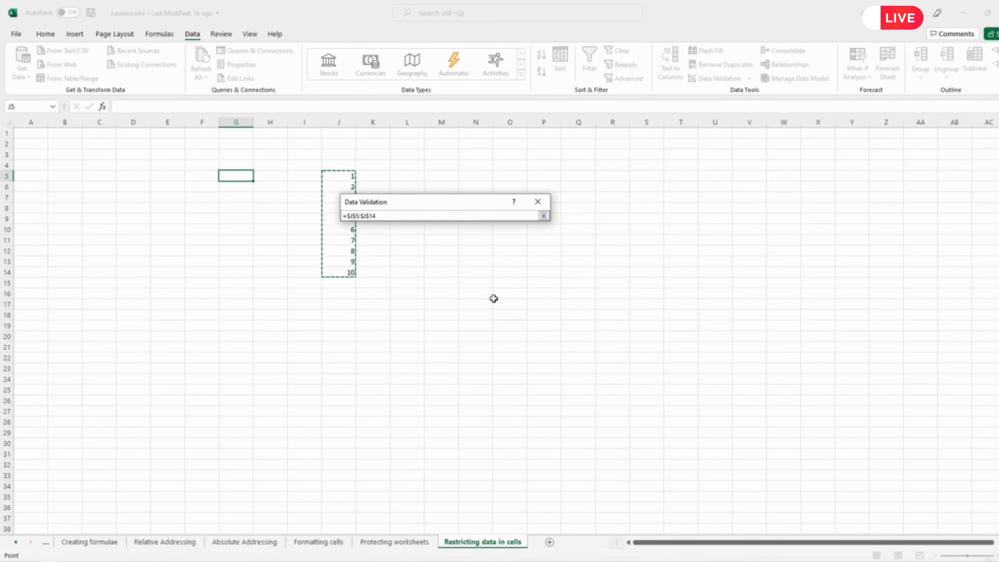
key(Return)
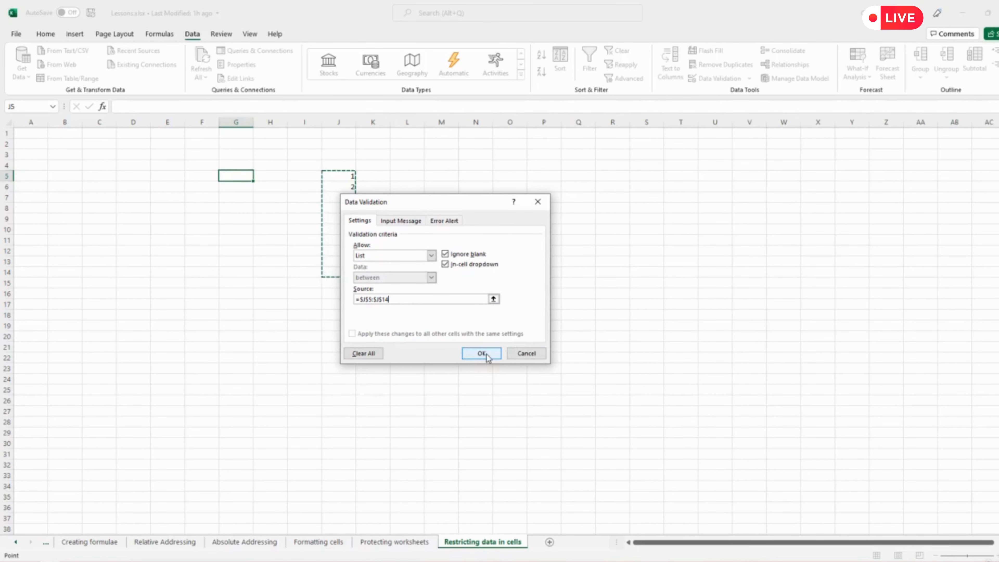
click(478, 353)
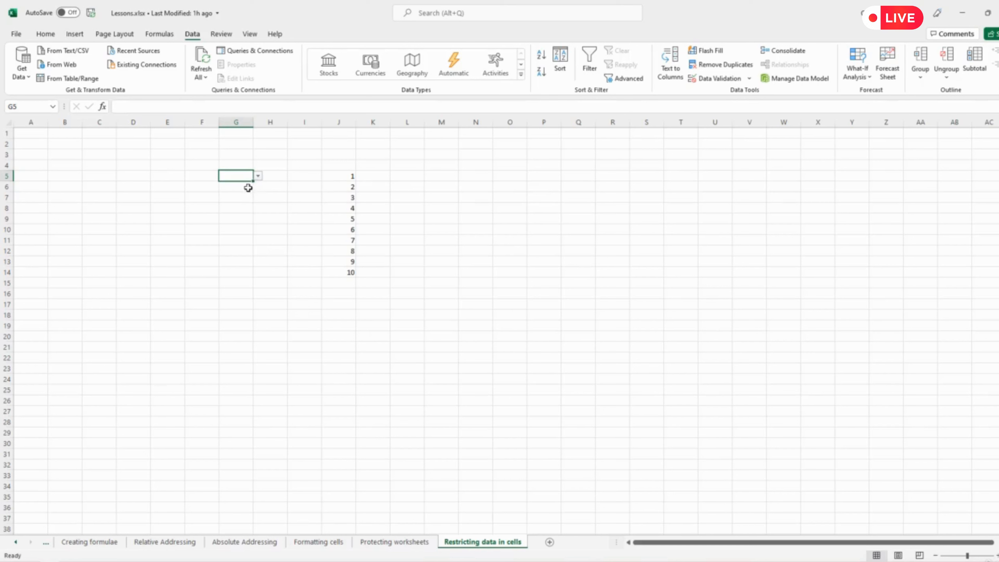
Check the choices offered by the drop-down in cell G5 without picking one.
click(260, 177)
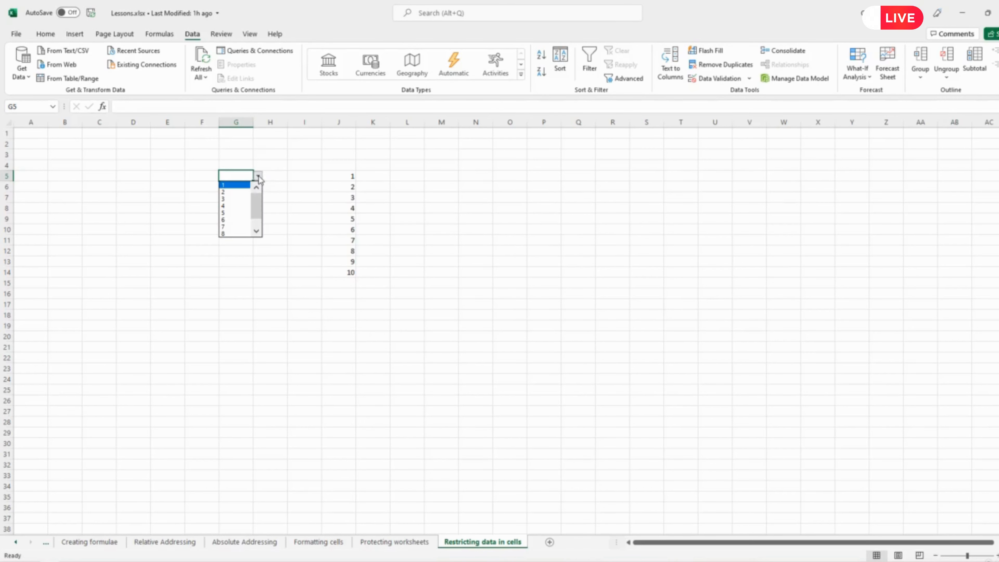
mouse_move(256, 204)
mouse_down()
mouse_move(258, 235)
mouse_move(254, 189)
mouse_up()
key(Escape)
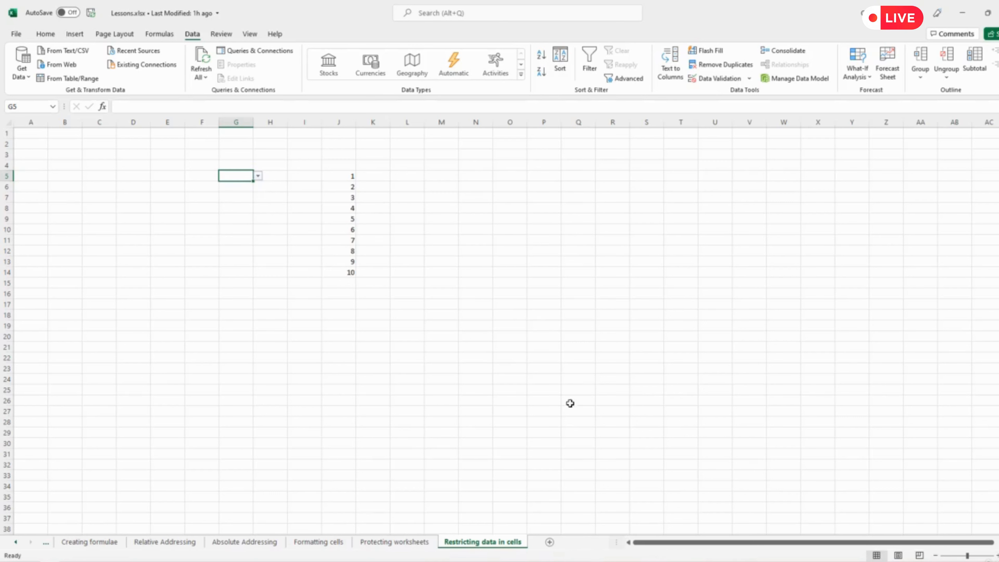
Add a new worksheet and fill F4 through F24 with a number series starting at 1.
click(550, 542)
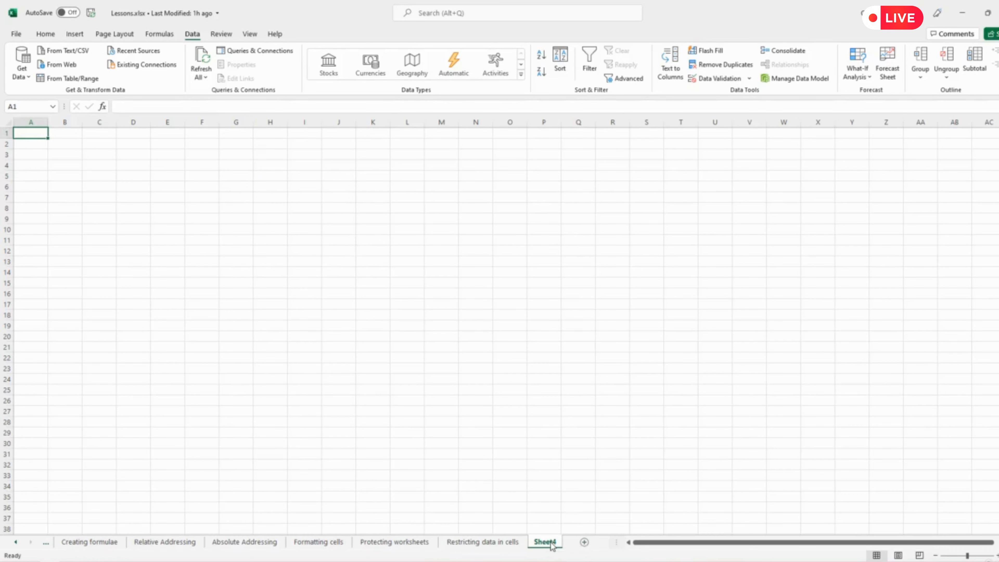
click(208, 165)
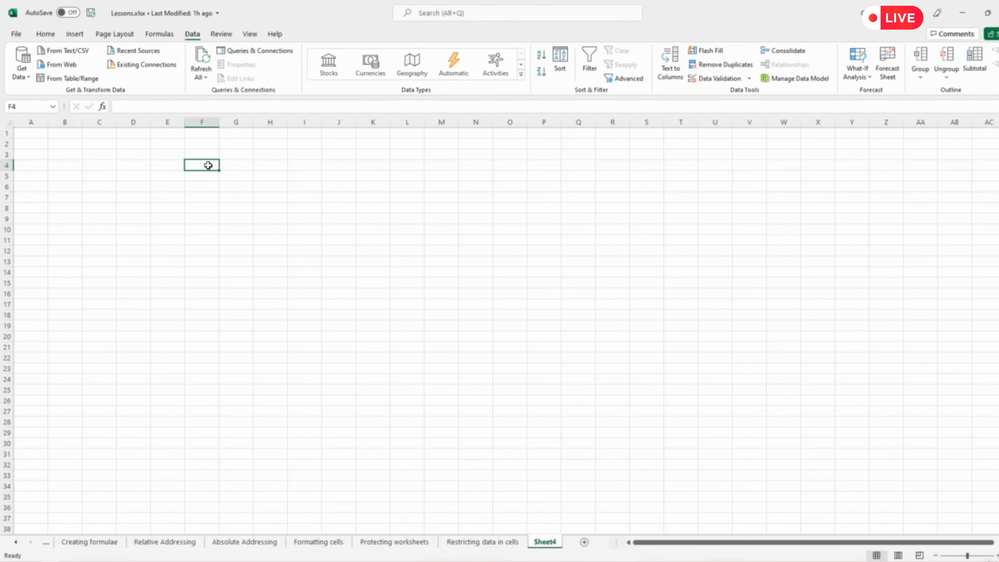
text(1)
key(Return)
click(216, 168)
drag(219, 170, 228, 390)
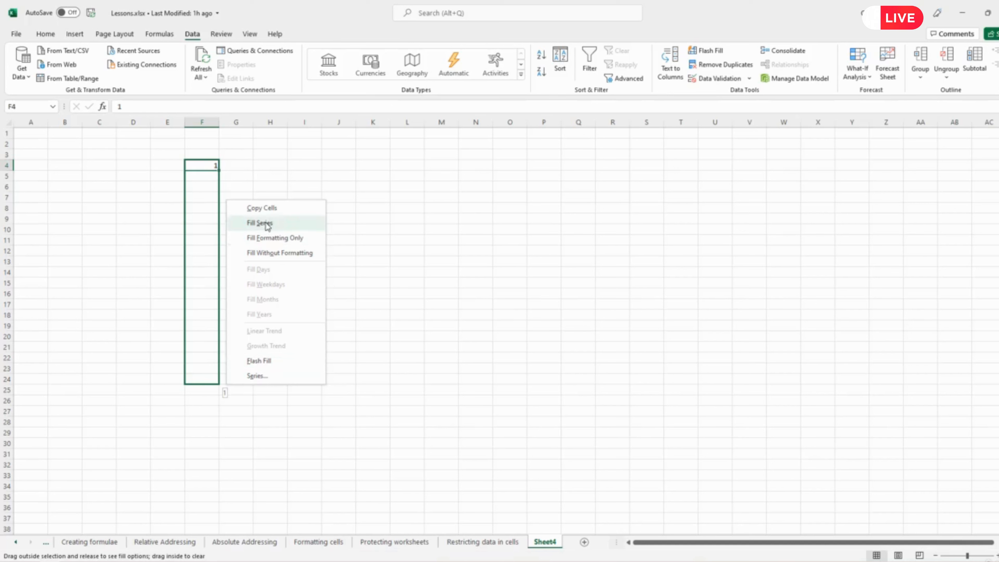
click(260, 223)
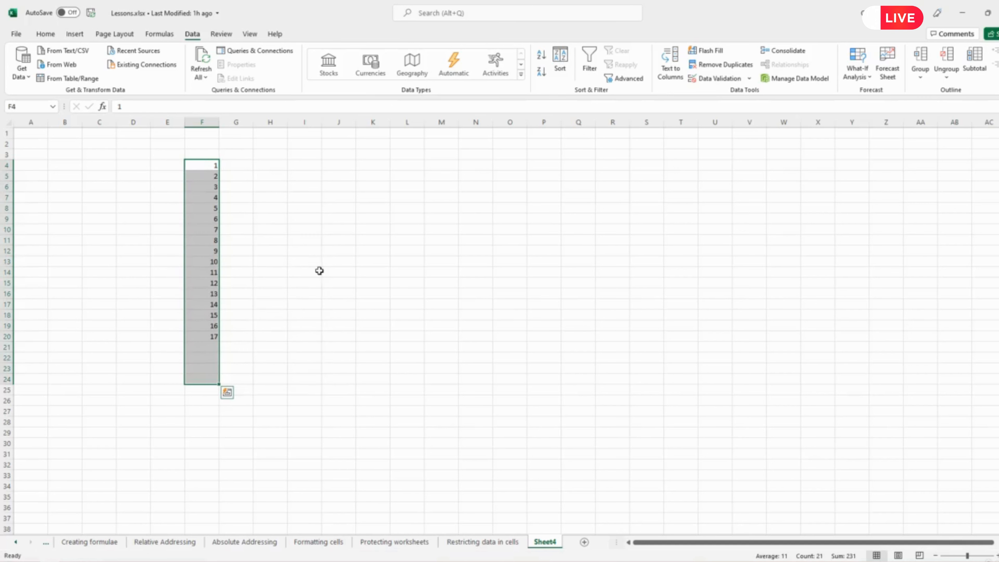
Change the list source of cell G5's validation on the Restricting data in cells sheet to =Sheet4!$F$4:$F$24.
click(477, 542)
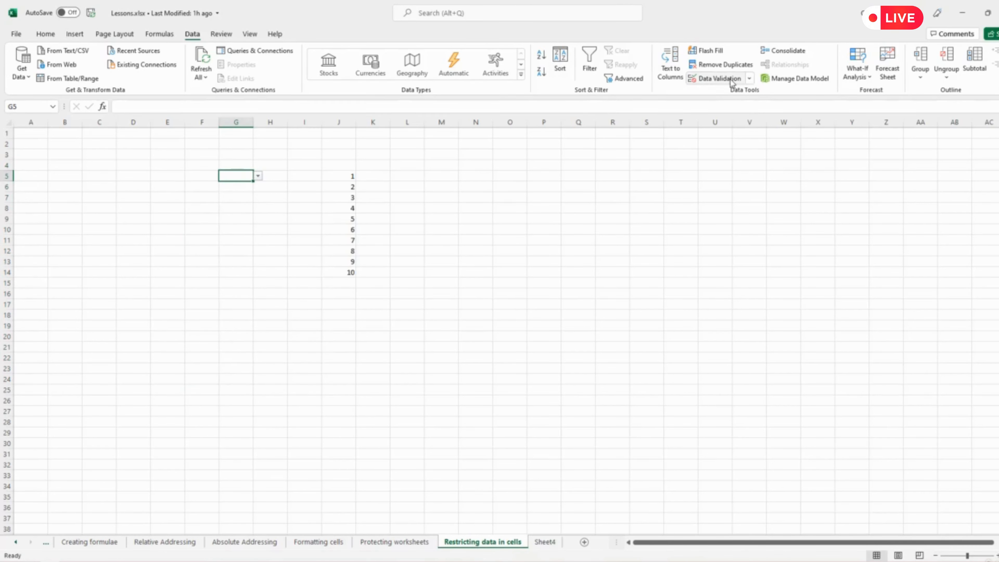
click(714, 78)
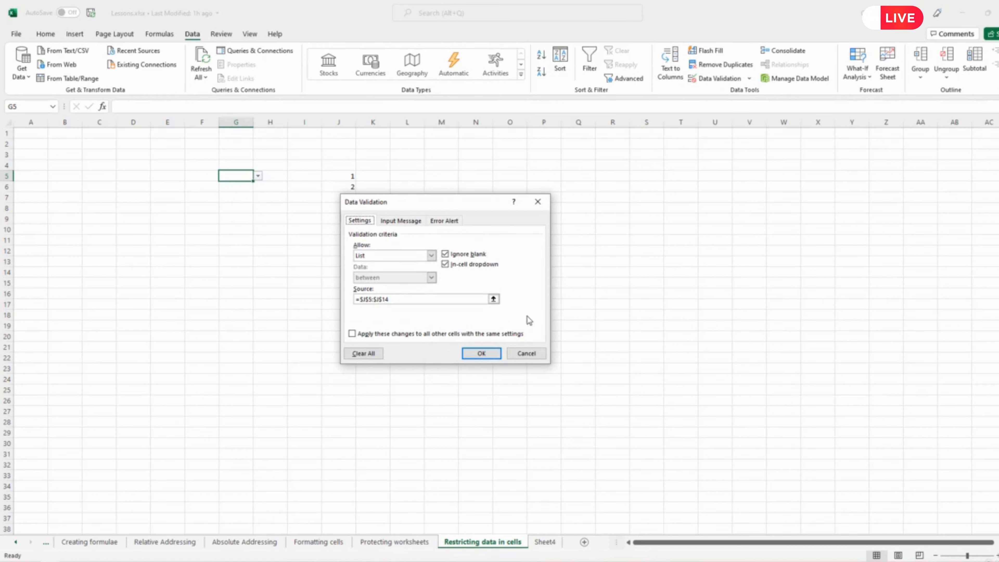
click(493, 300)
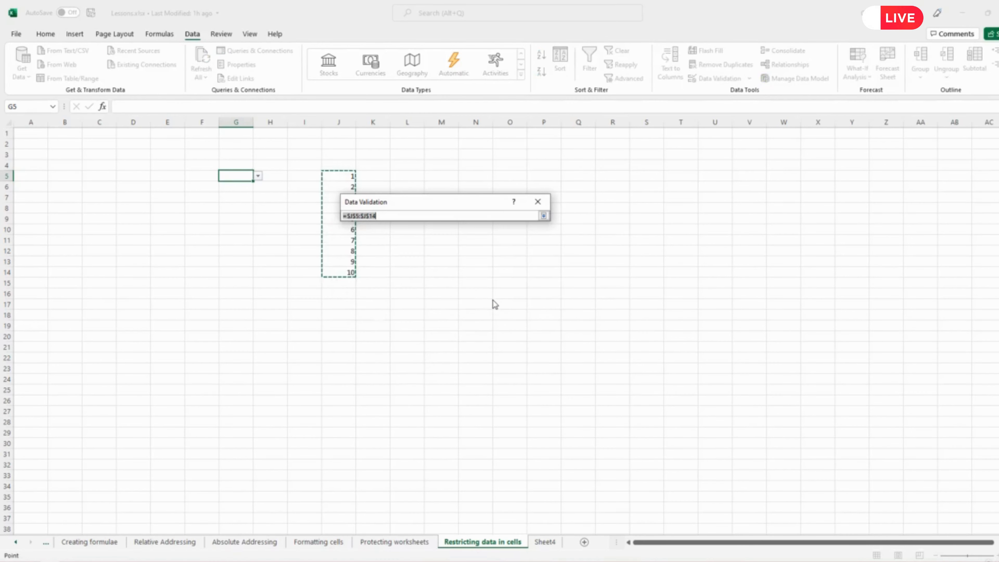
click(549, 545)
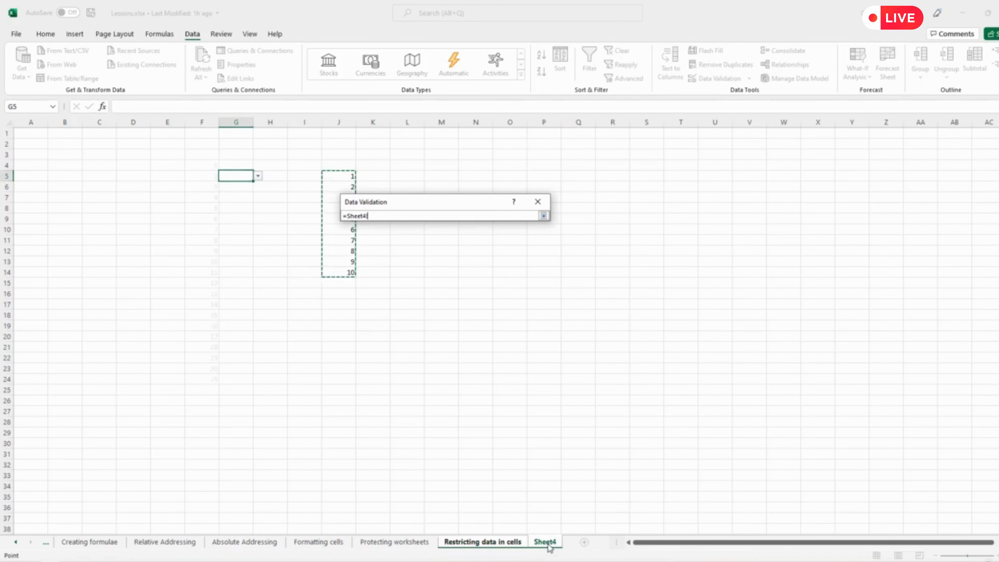
drag(205, 165, 207, 382)
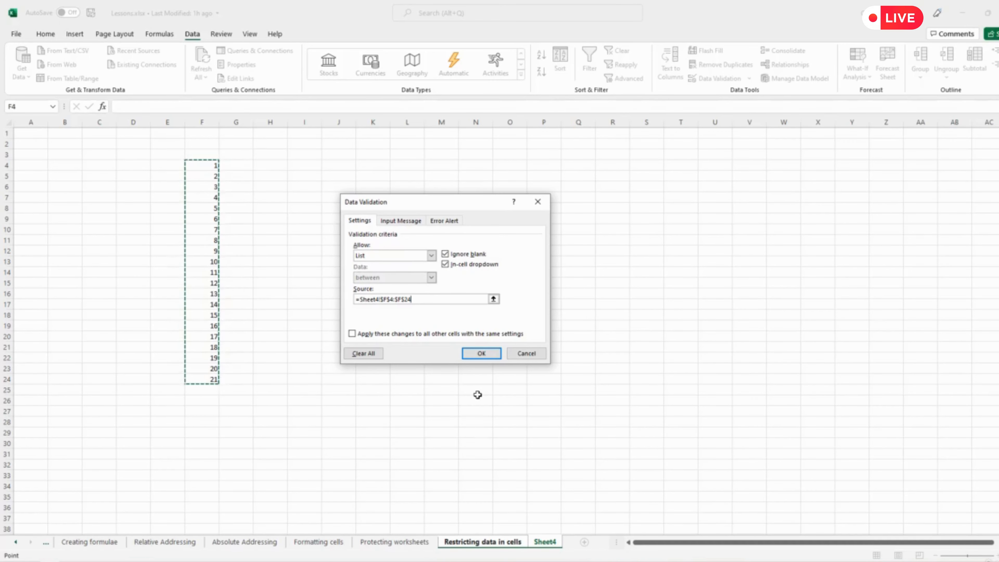
click(481, 353)
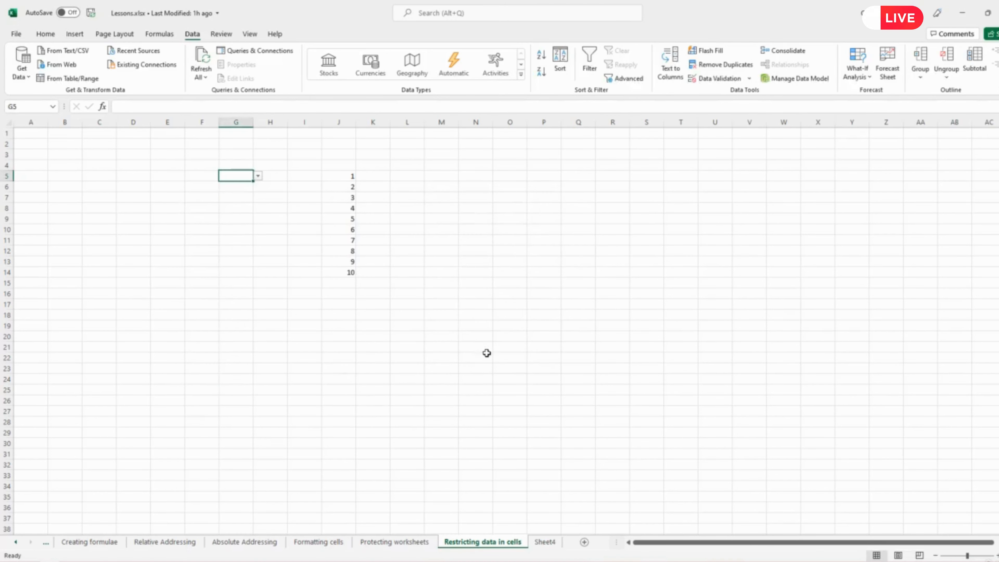
Look through the G5 drop-down down to its last entry to check the choices from Sheet4.
click(257, 177)
drag(257, 197, 259, 233)
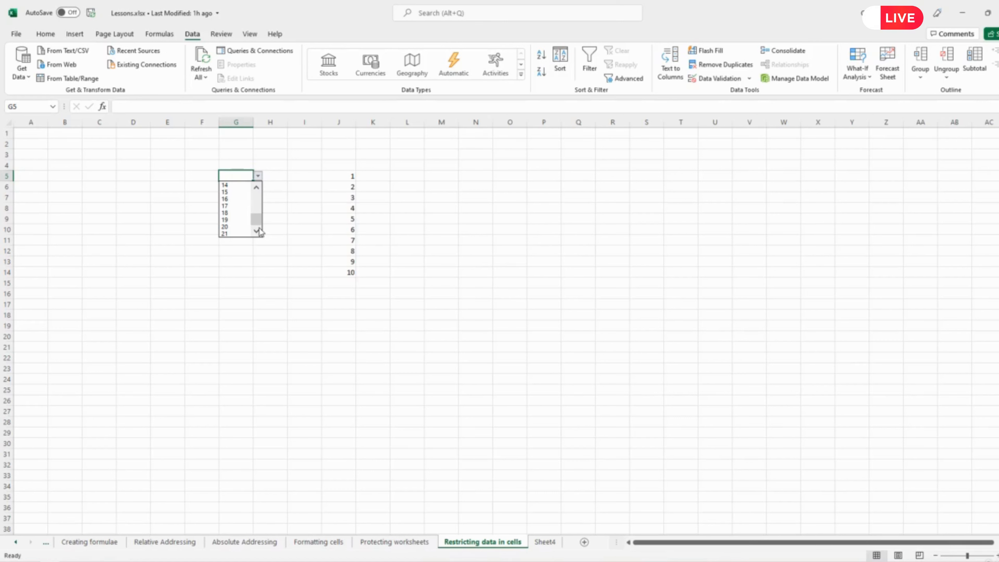
click(317, 290)
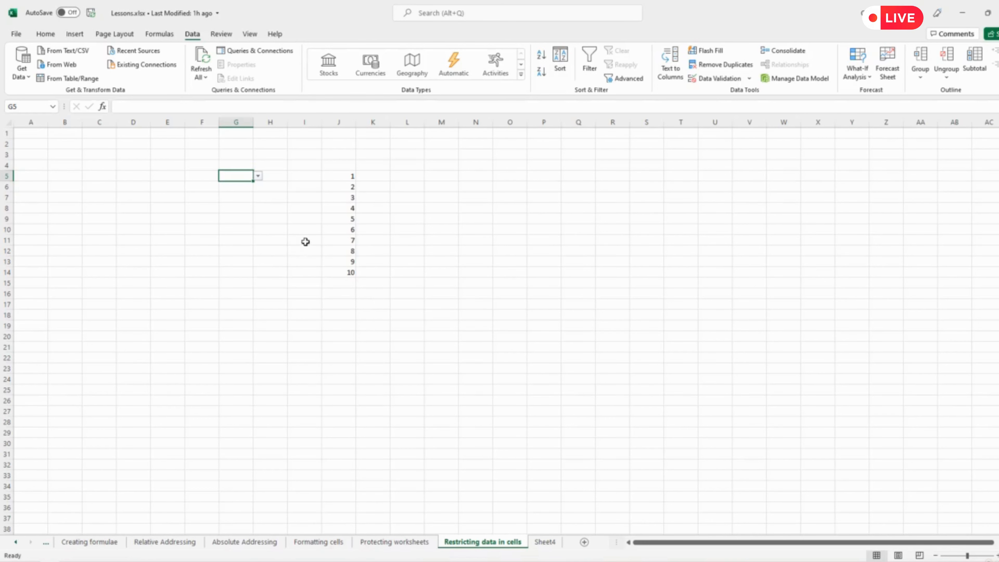
Hide column J, which holds the numbers 1 to 10, on the Restricting data in cells sheet.
click(343, 123)
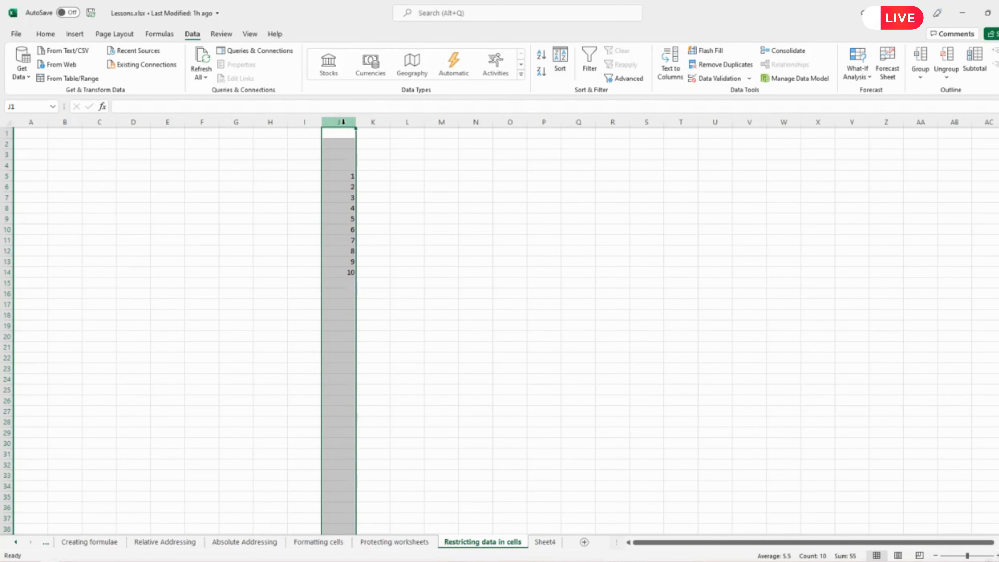
right_click(343, 122)
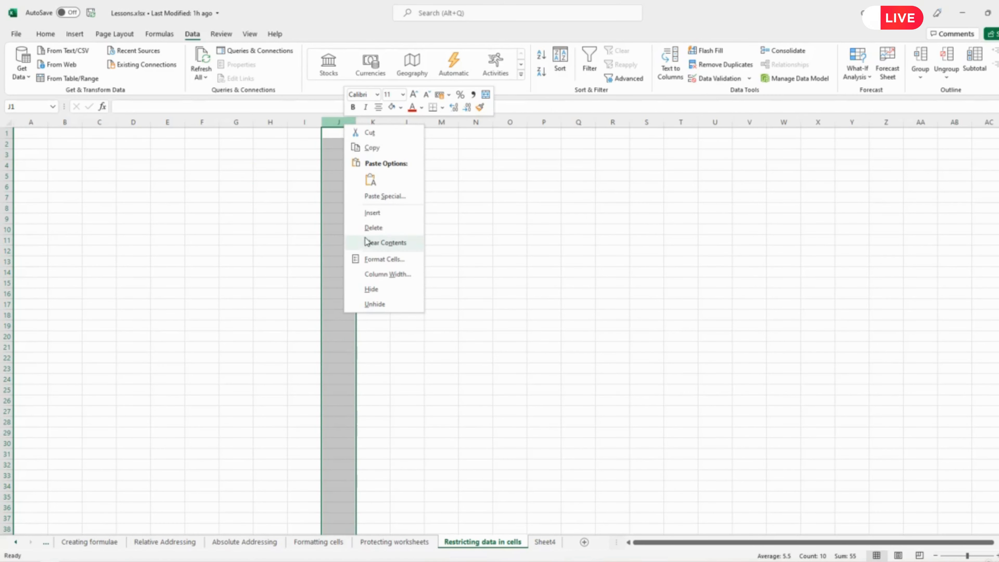
click(367, 293)
click(416, 283)
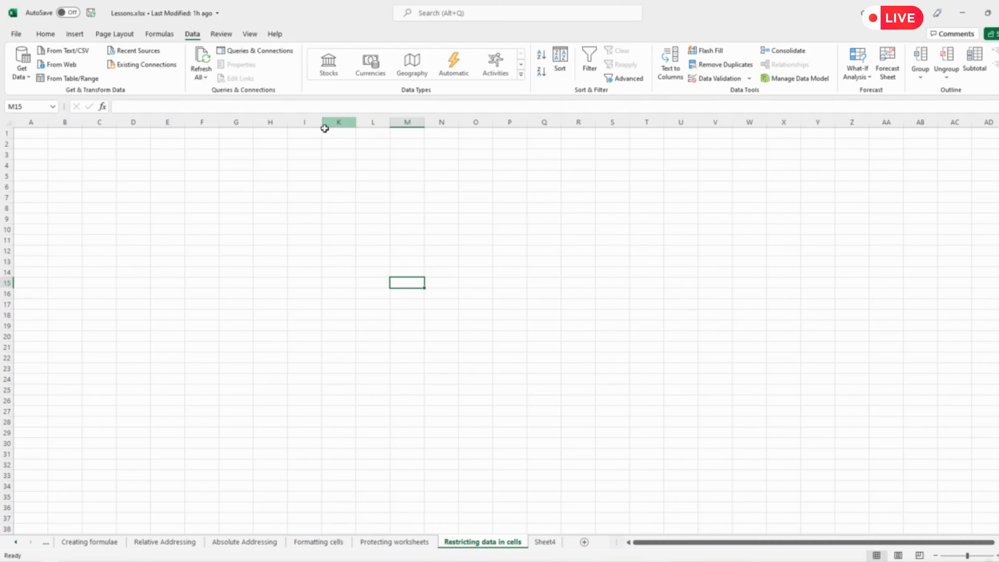
Unhide column J by way of its neighbouring columns I and K.
click(307, 122)
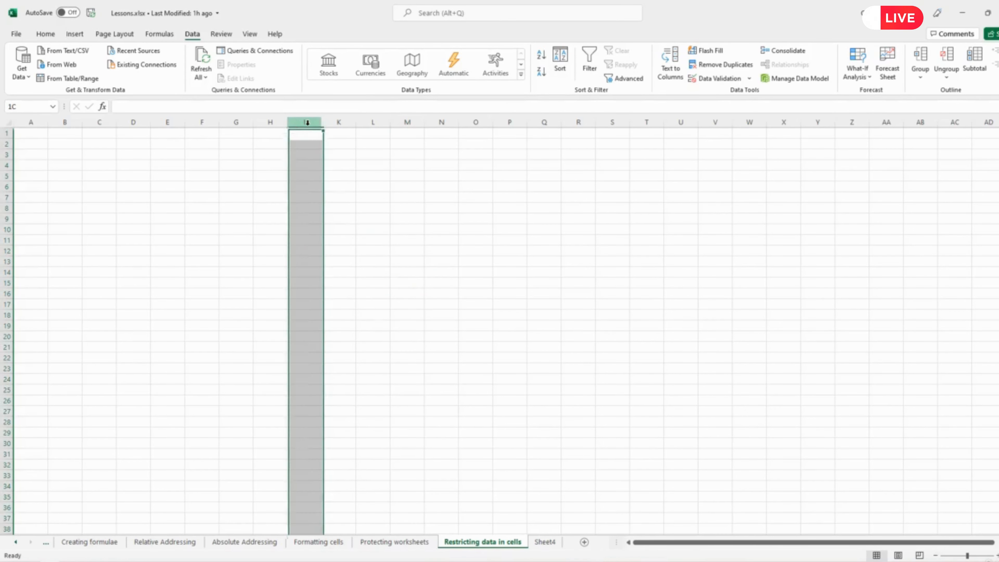
drag(330, 122, 334, 122)
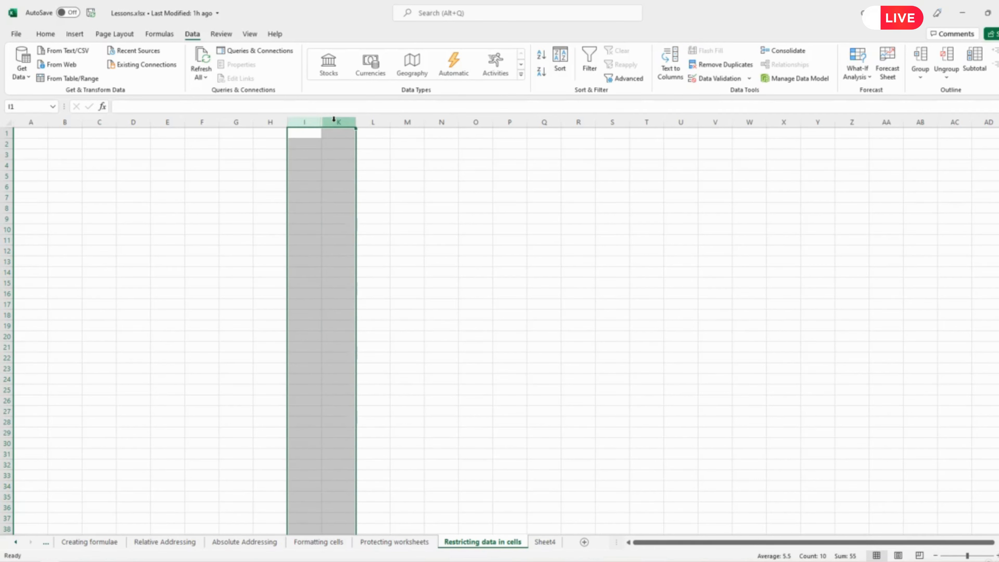
right_click(333, 119)
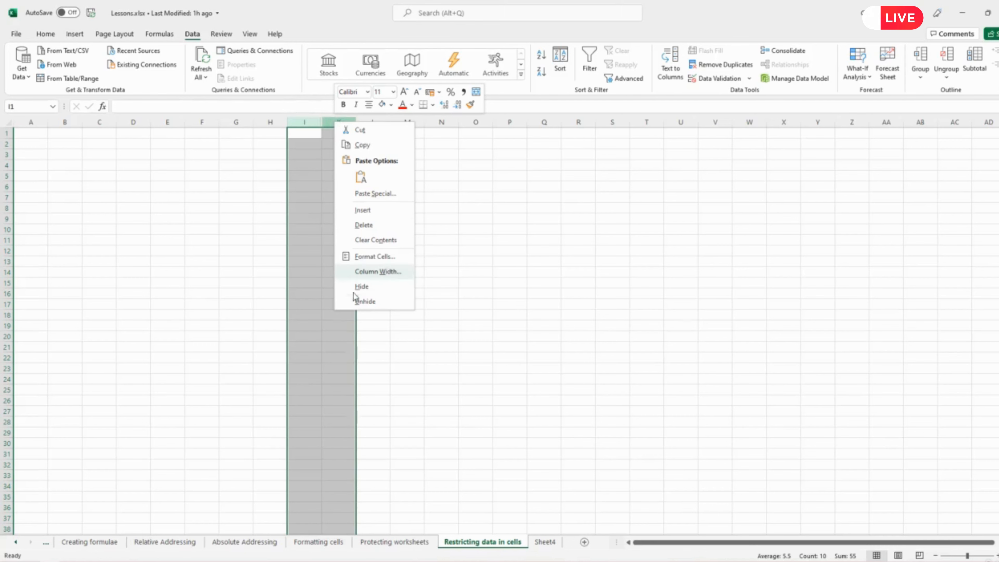
click(355, 302)
click(400, 249)
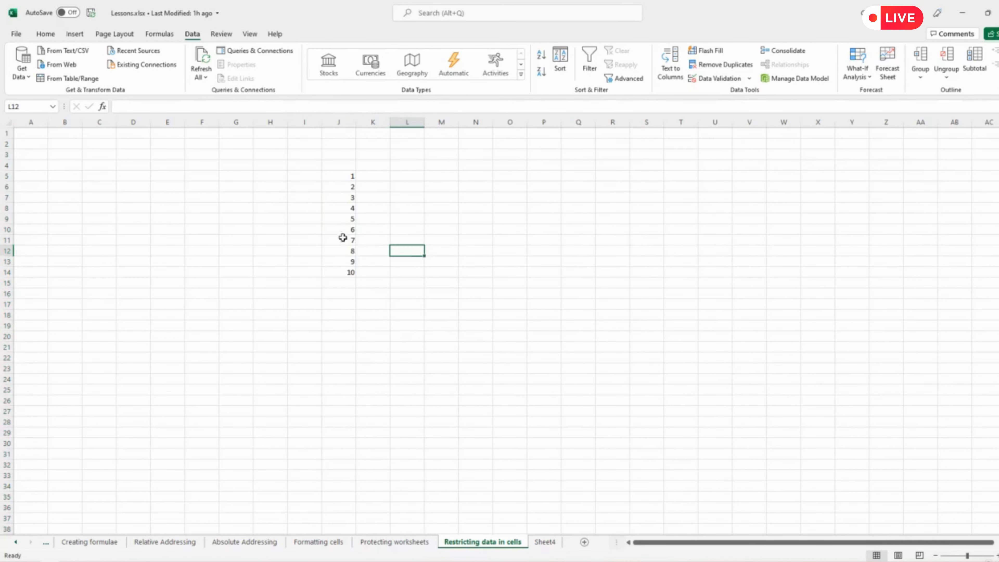
Locate the cell with the validation drop-down, G5, and put a border around it.
click(246, 165)
click(209, 166)
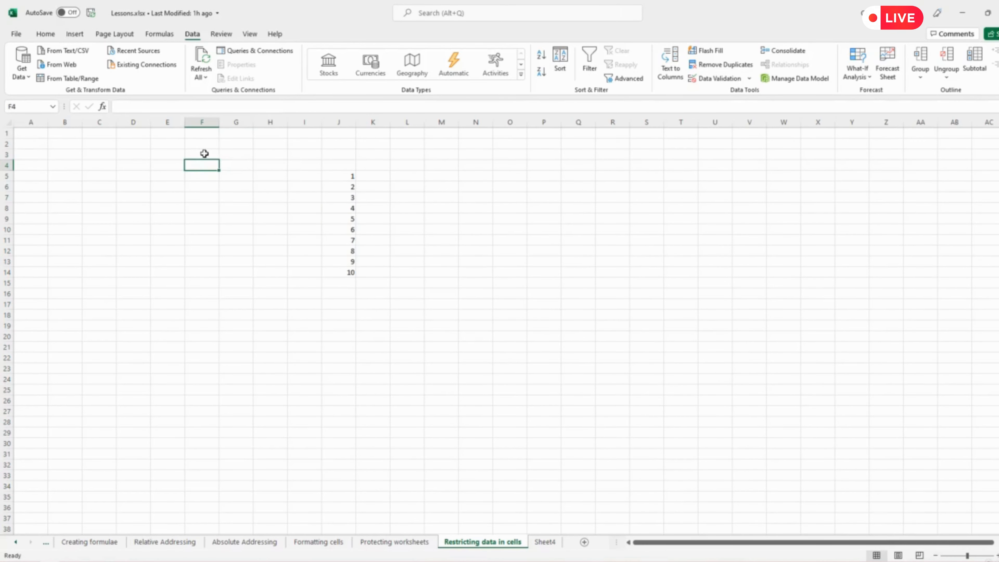
click(206, 154)
click(232, 153)
click(235, 186)
click(206, 178)
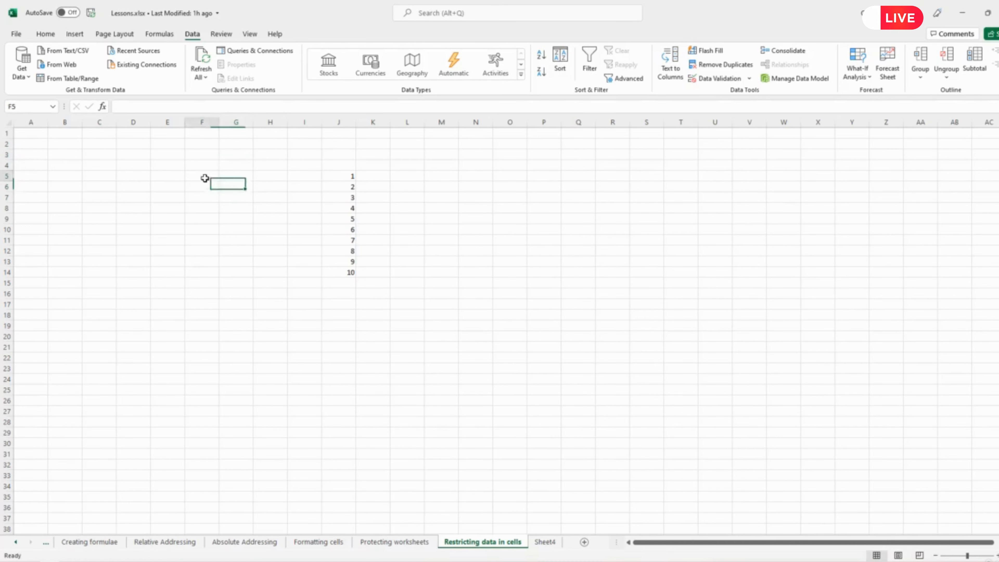
click(247, 174)
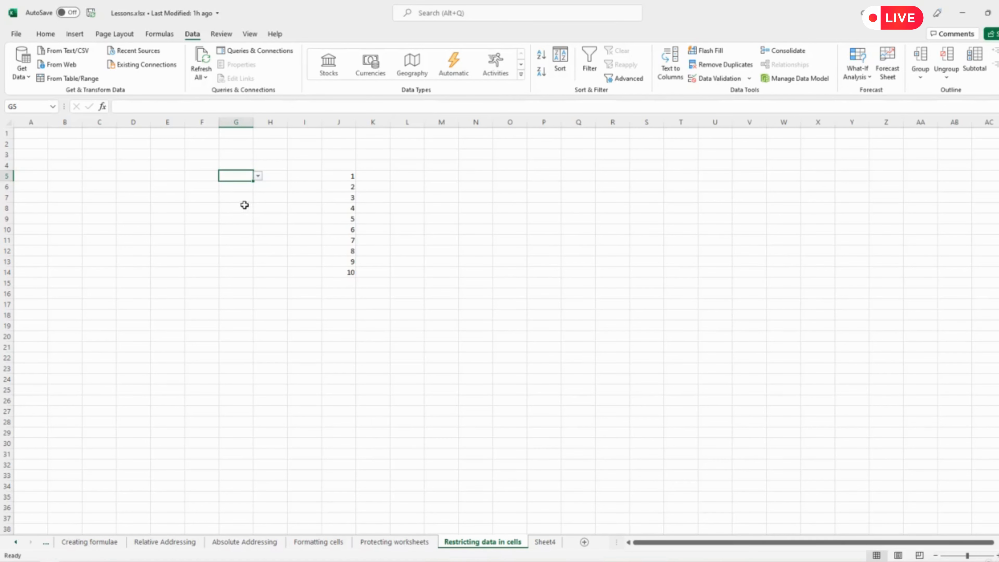
click(48, 35)
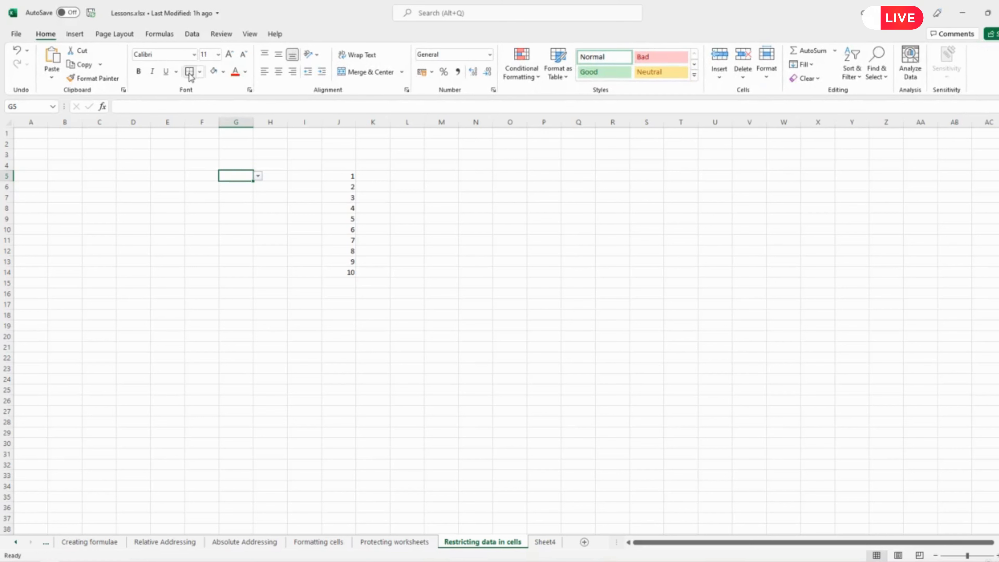
click(263, 260)
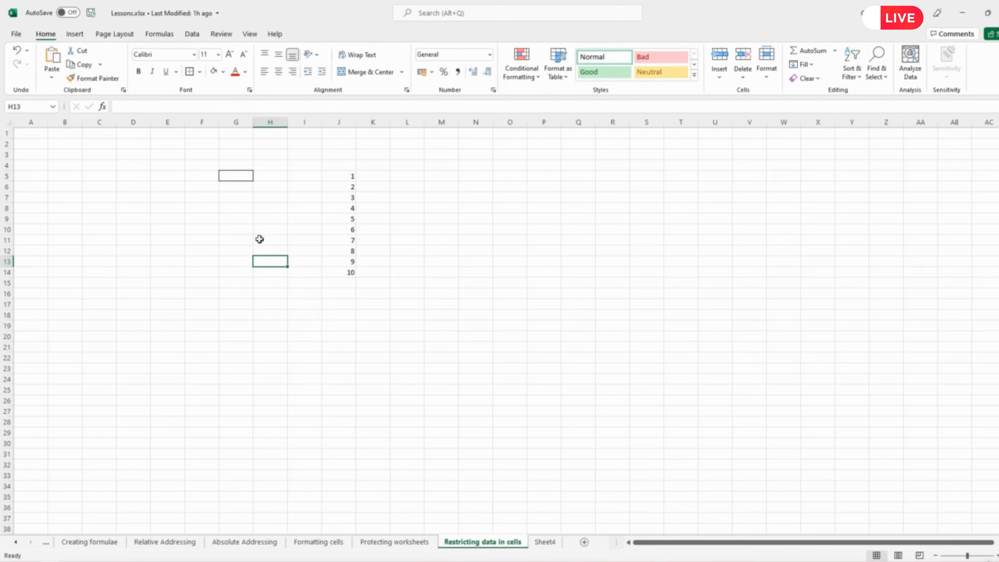
Check the G5 drop-down, try to enter the unlisted text dfef in the cell, and cancel the entry.
click(233, 176)
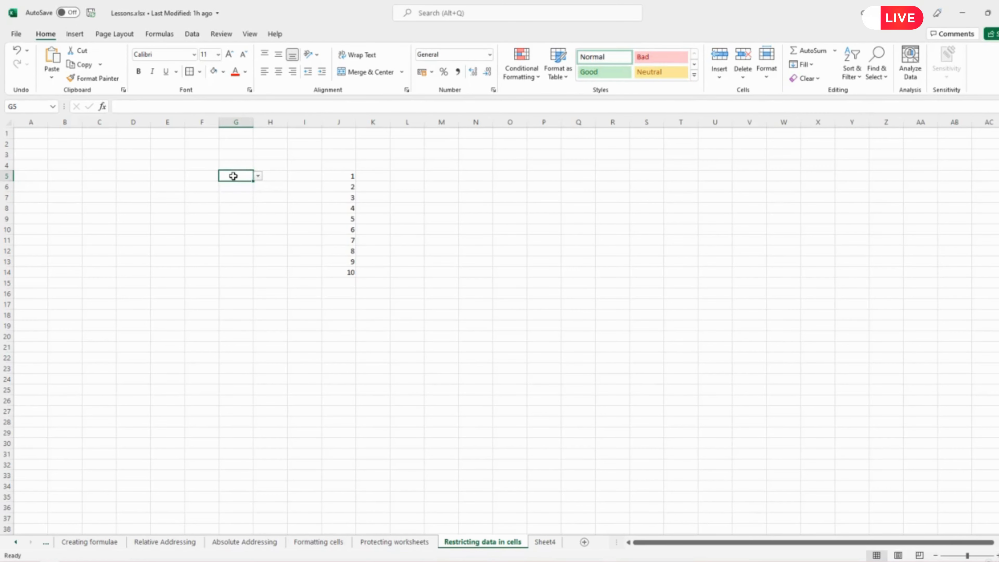
click(259, 175)
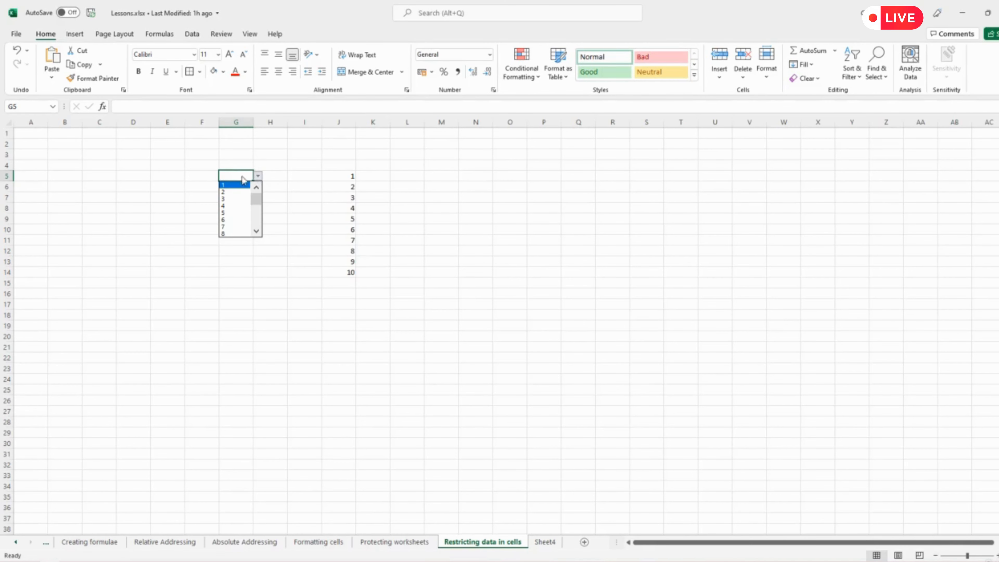
click(229, 176)
text(dfef)
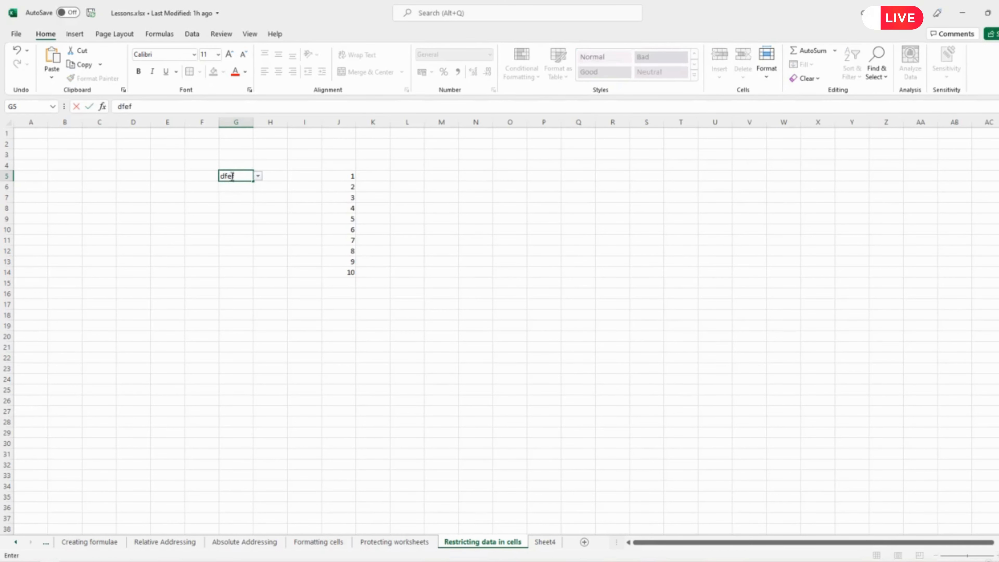
key(Return)
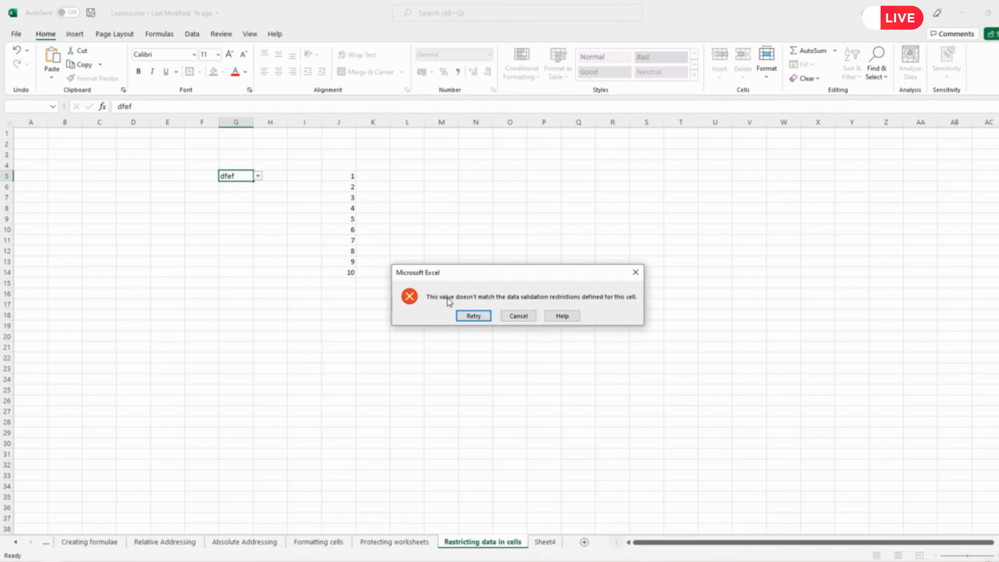
click(519, 316)
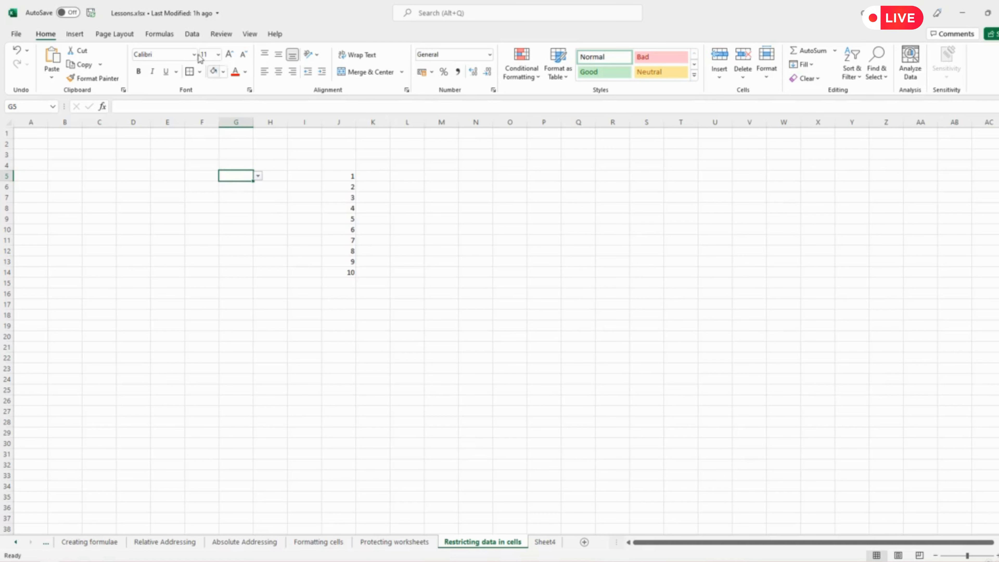
Review the input message, error alert and list source settings in G5's data validation without changing them.
click(194, 34)
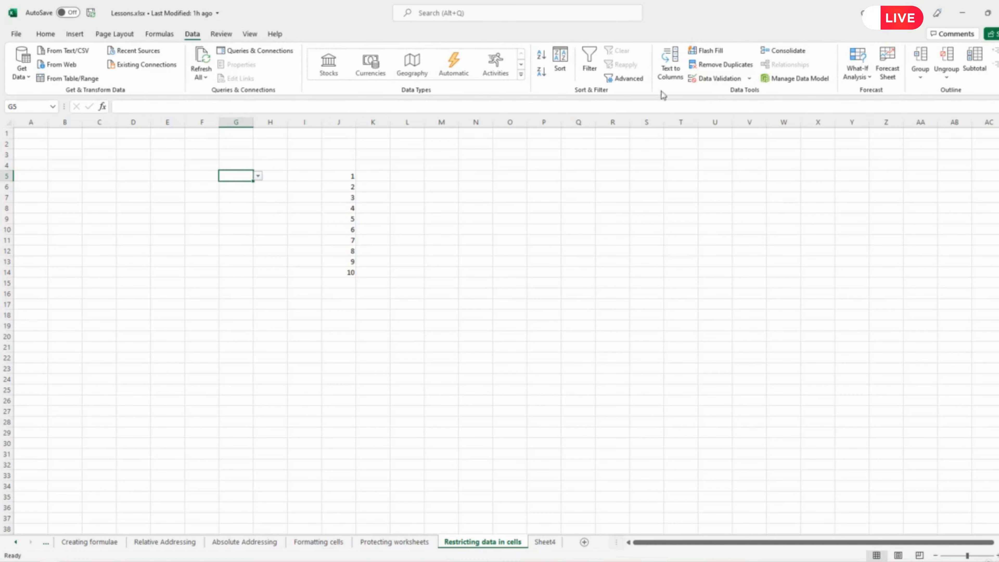
click(724, 79)
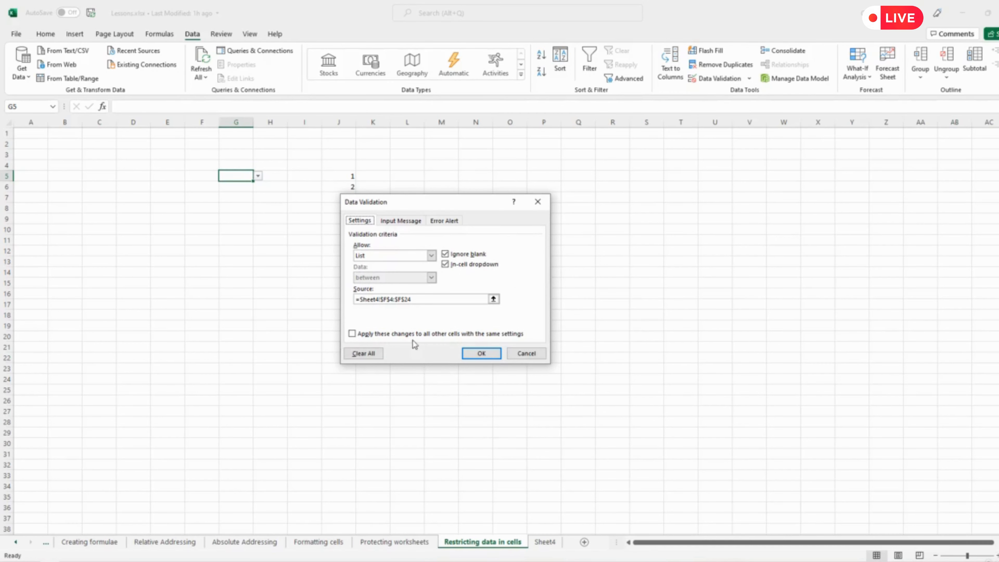
click(399, 221)
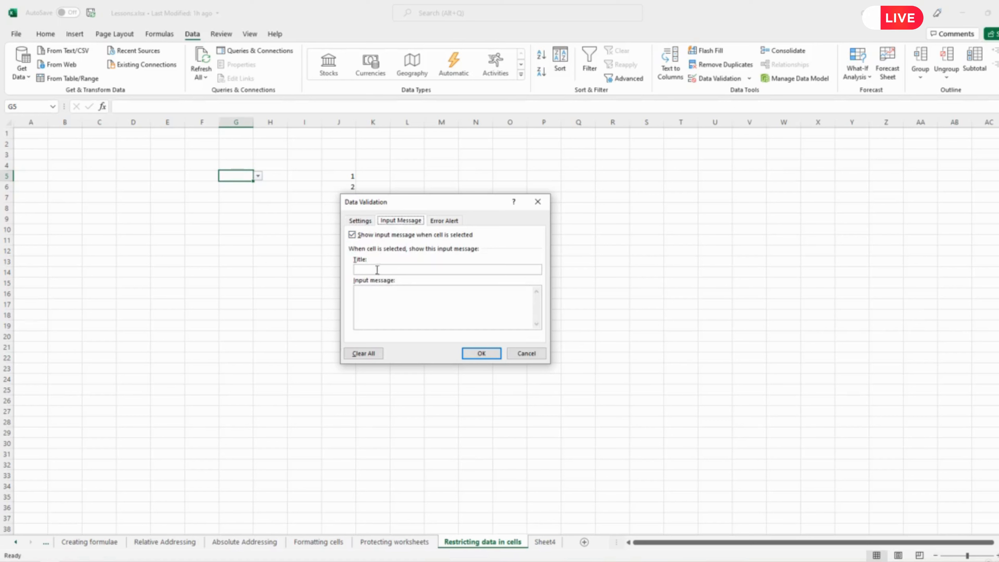
click(446, 221)
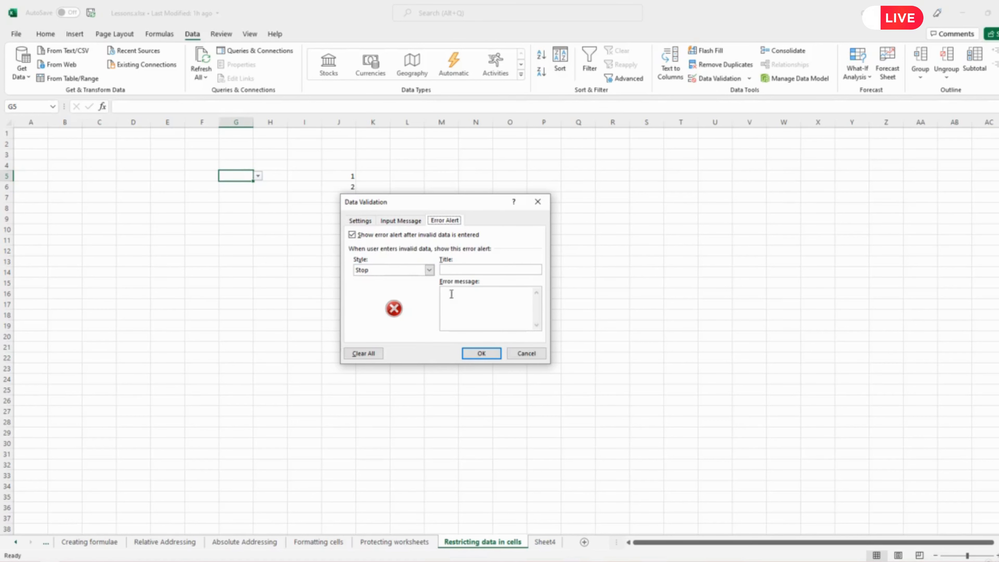
click(363, 222)
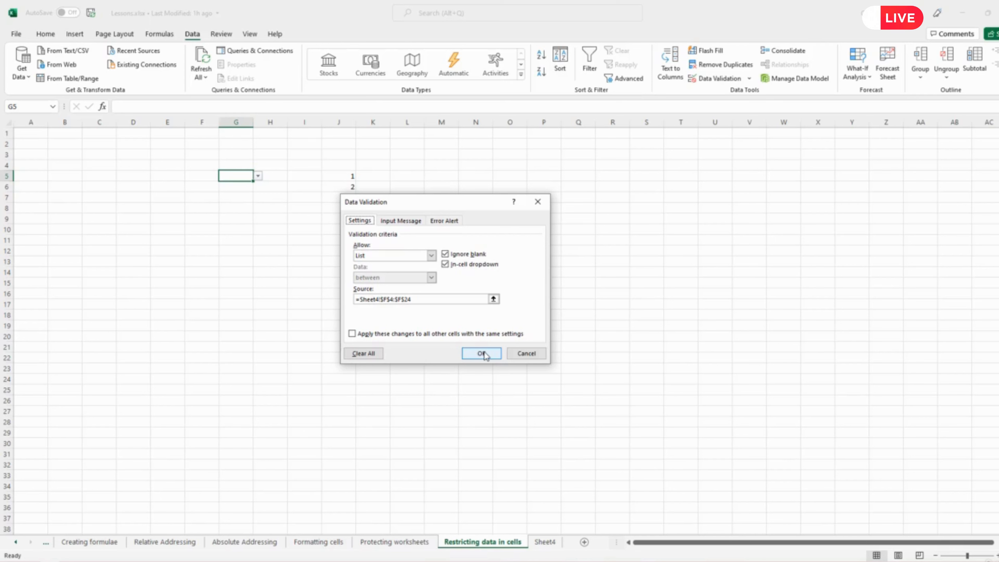
click(483, 353)
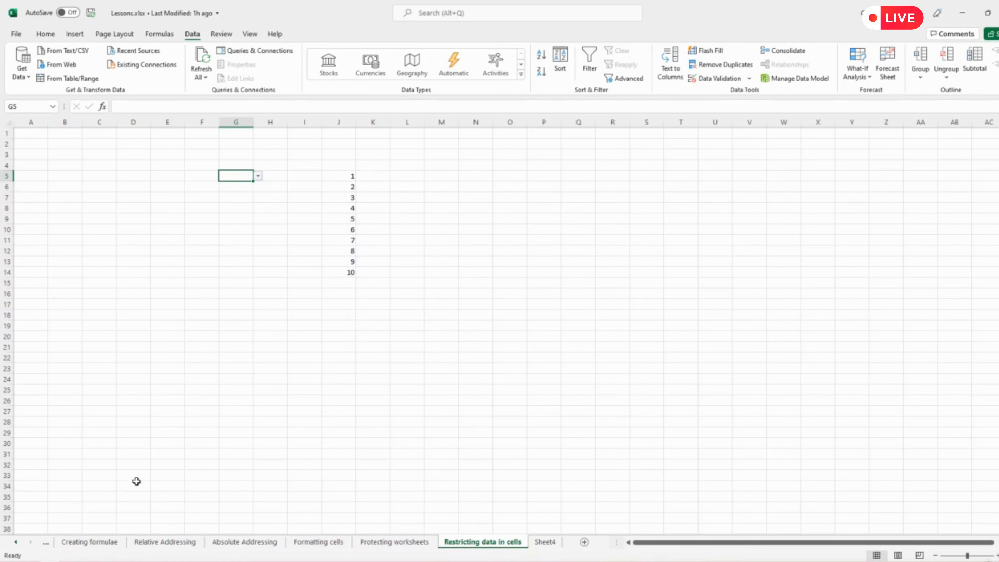